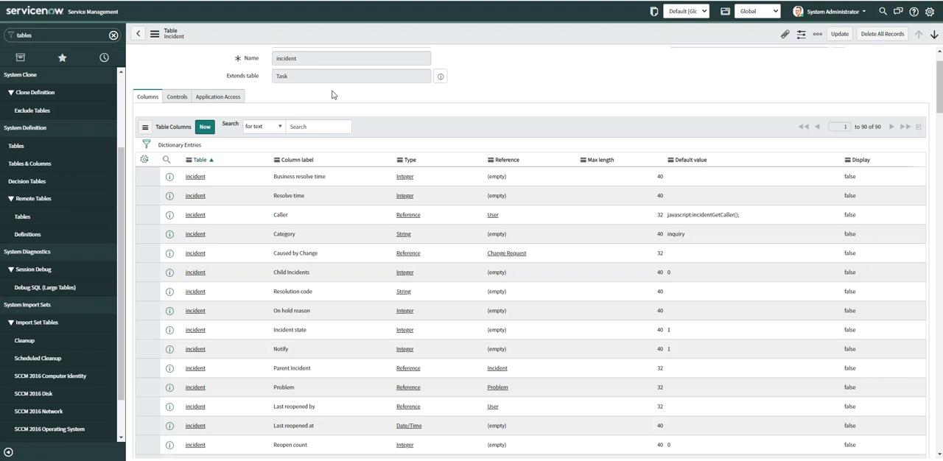
Examine the Incident table's dictionary columns, its list column options, and the fields coming from the task table.
scroll(331, 94, up, 1)
scroll(322, 108, down, 2)
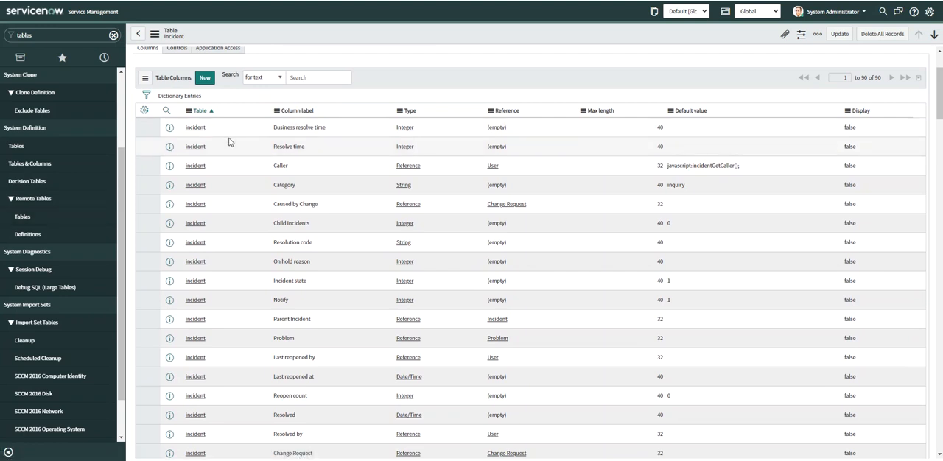
click(146, 112)
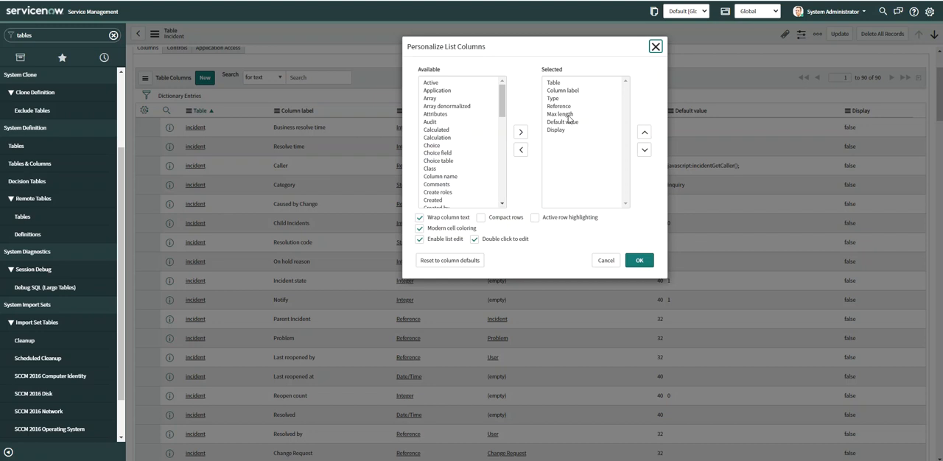
click(604, 261)
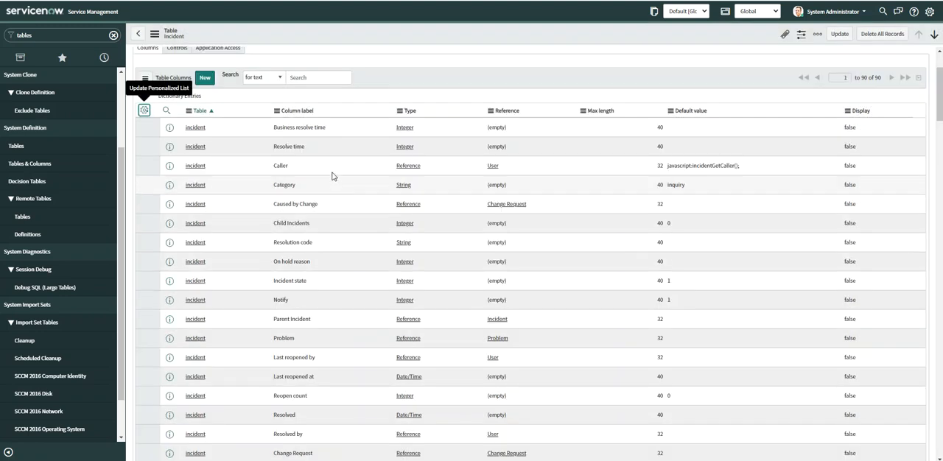
scroll(319, 145, up, 2)
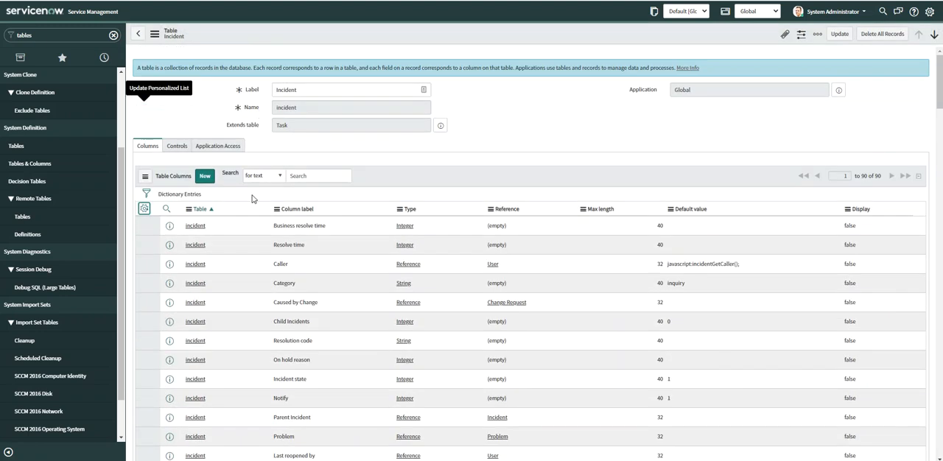
scroll(295, 290, down, 2)
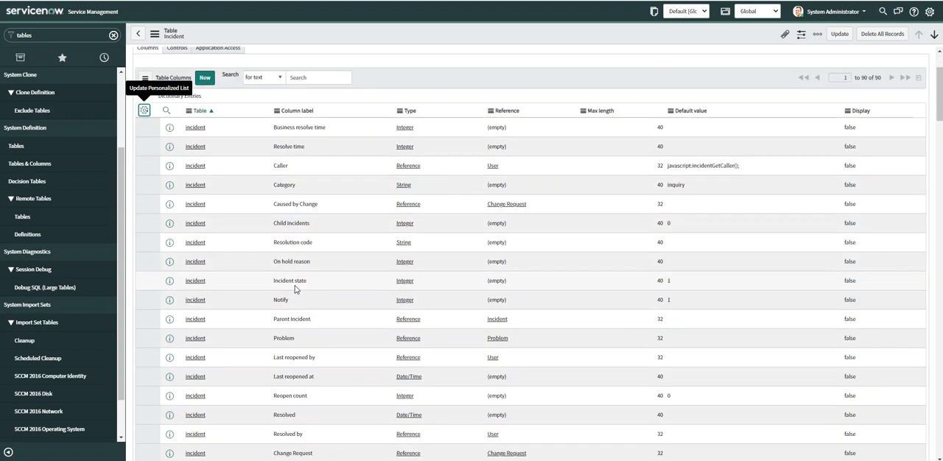
scroll(294, 290, down, 5)
scroll(287, 304, down, 2)
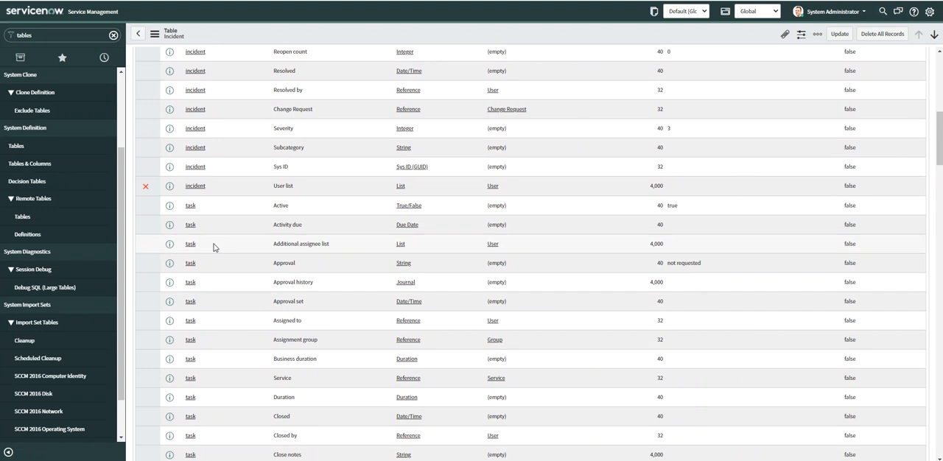
click(214, 247)
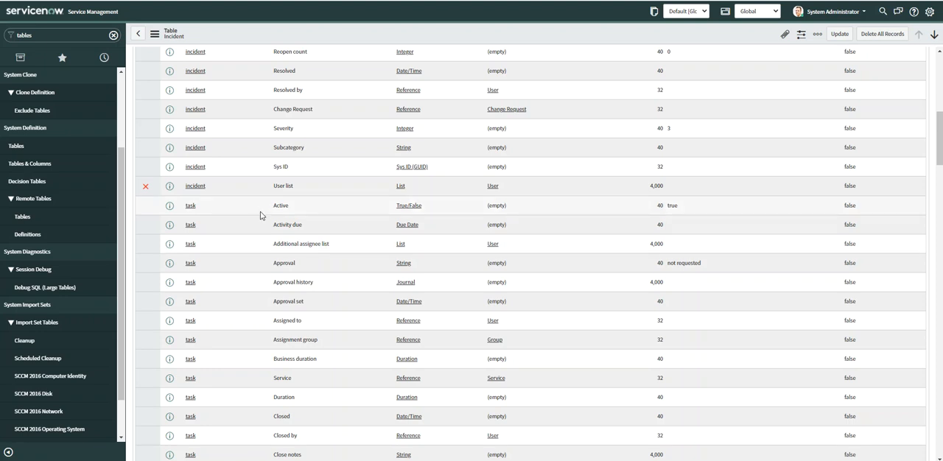
scroll(261, 213, down, 2)
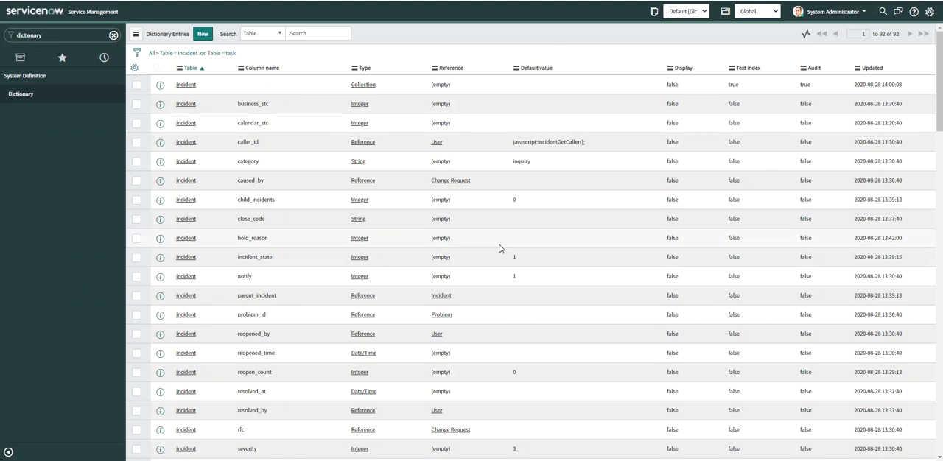
Run the dictionary entries filter for Table is incident or Table is task, and copy its encoded query.
click(137, 56)
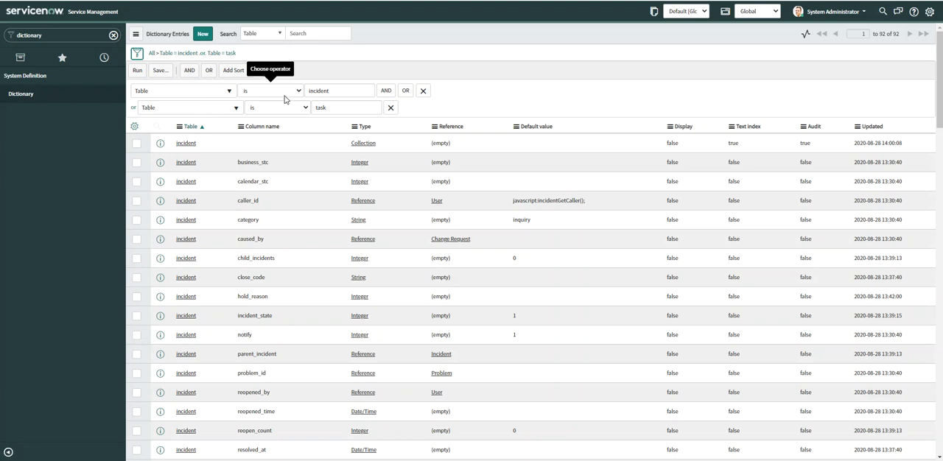
click(137, 70)
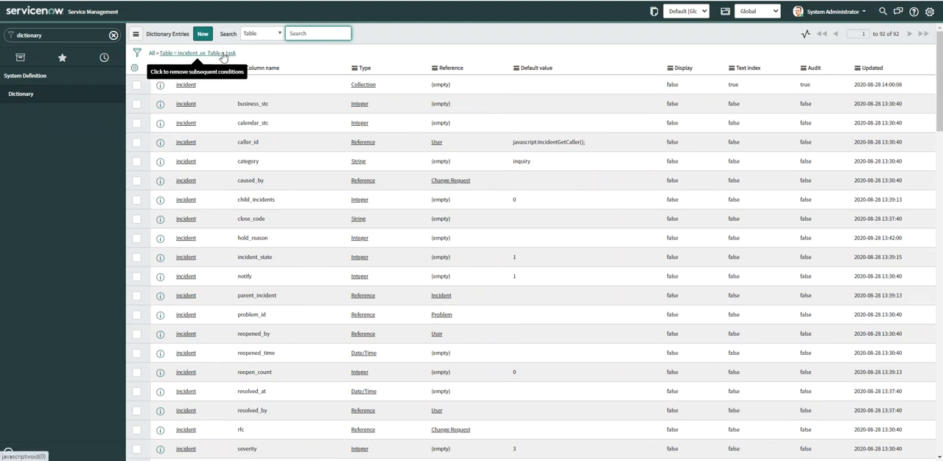
right_click(223, 57)
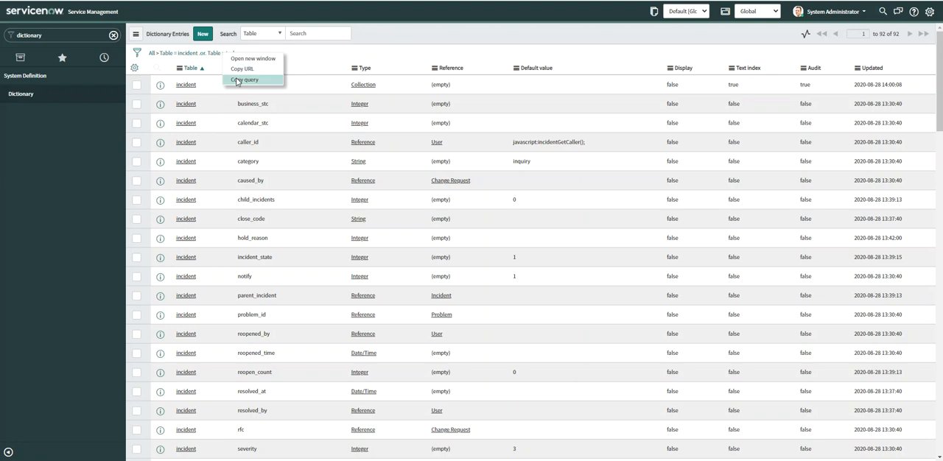
click(236, 82)
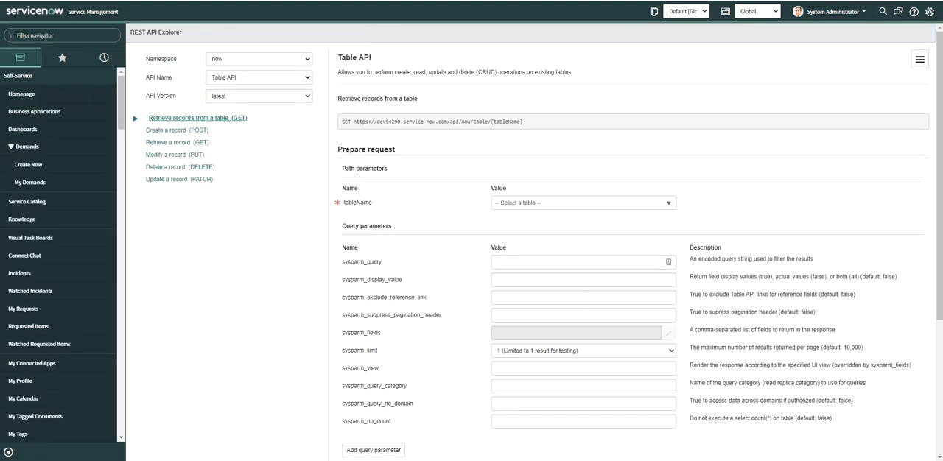
Find "rest api" in the navigator and open the REST API Explorer.
click(72, 37)
text(re)
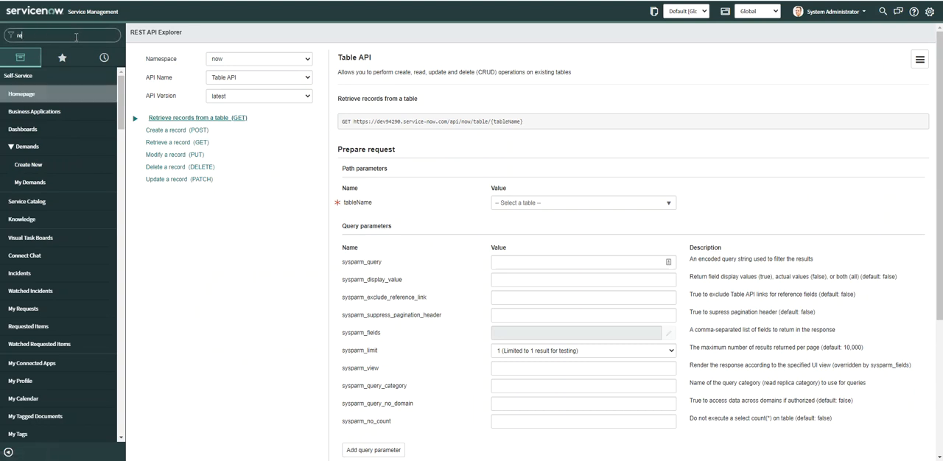
text(st)
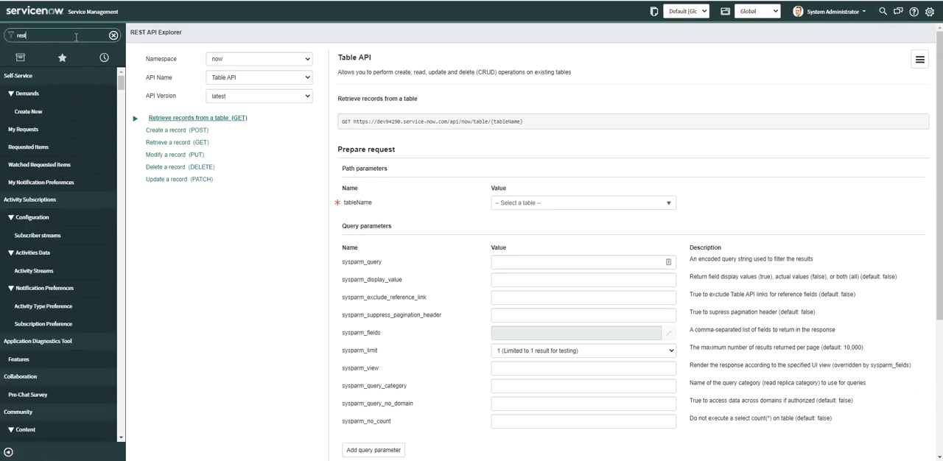
text( api)
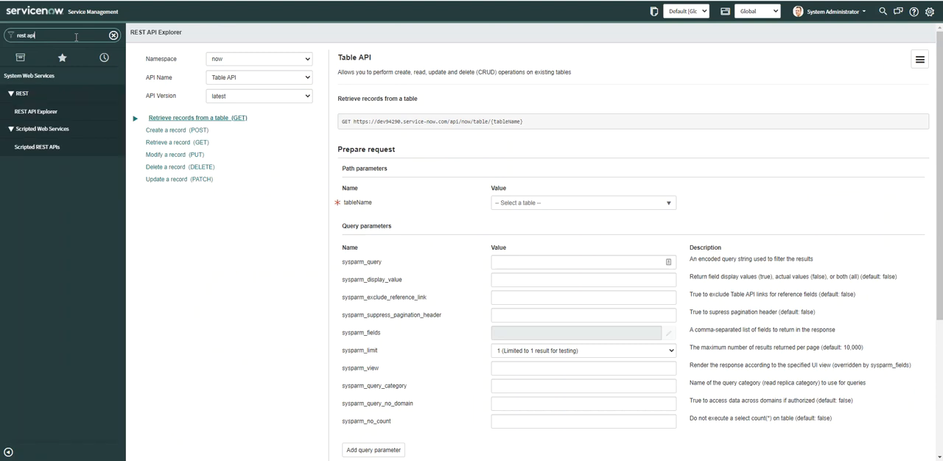
click(60, 111)
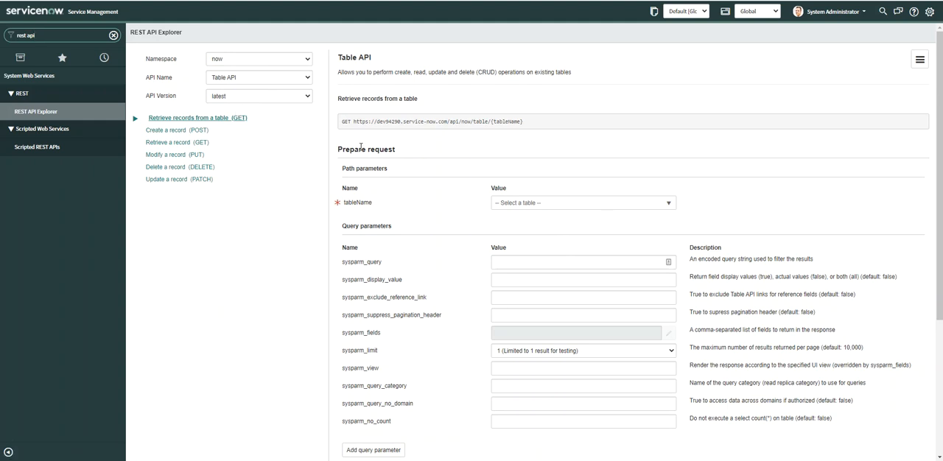
Set tableName to Dictionary Entry (sys_dictionary) and paste the query name=incident^ORname=task into sysparm_query.
click(538, 205)
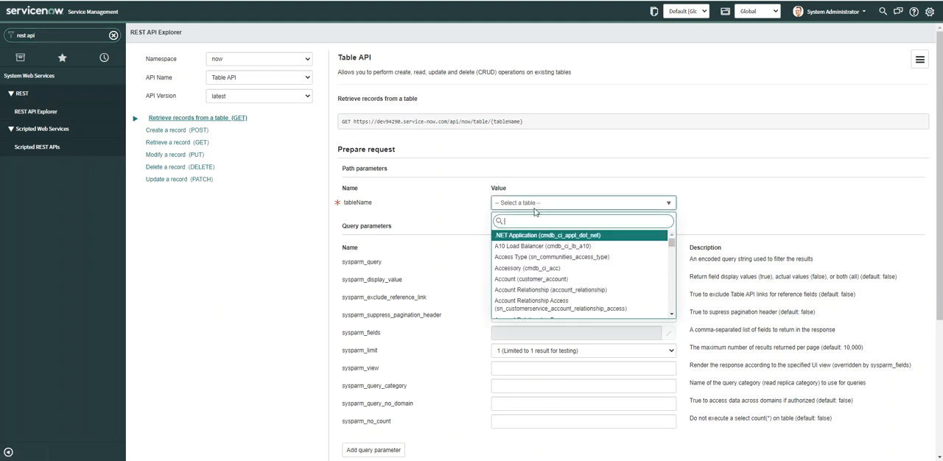
text(dictionary)
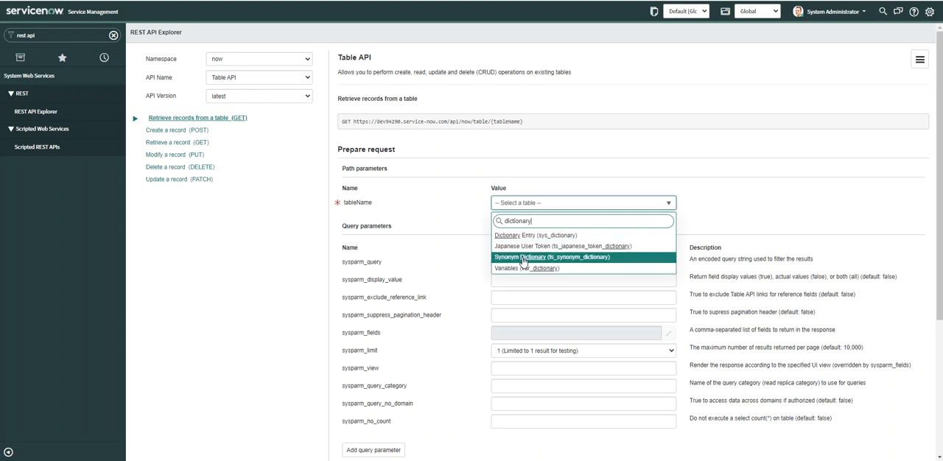
click(568, 236)
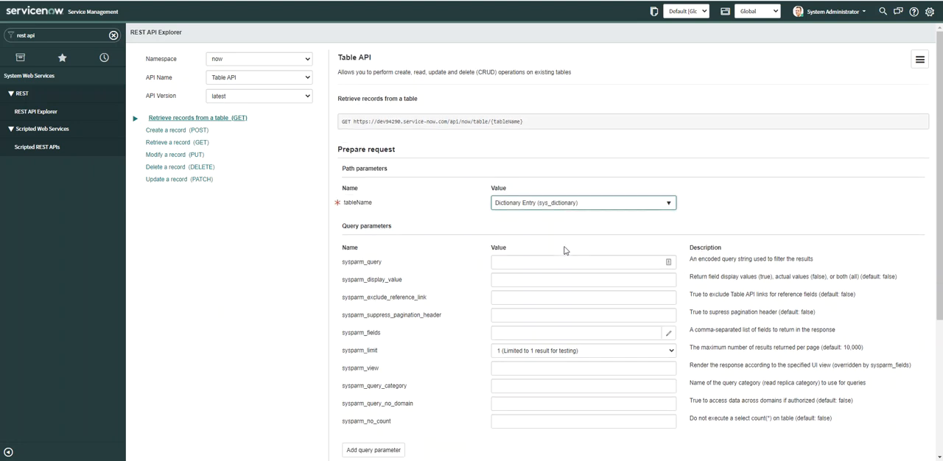
click(526, 260)
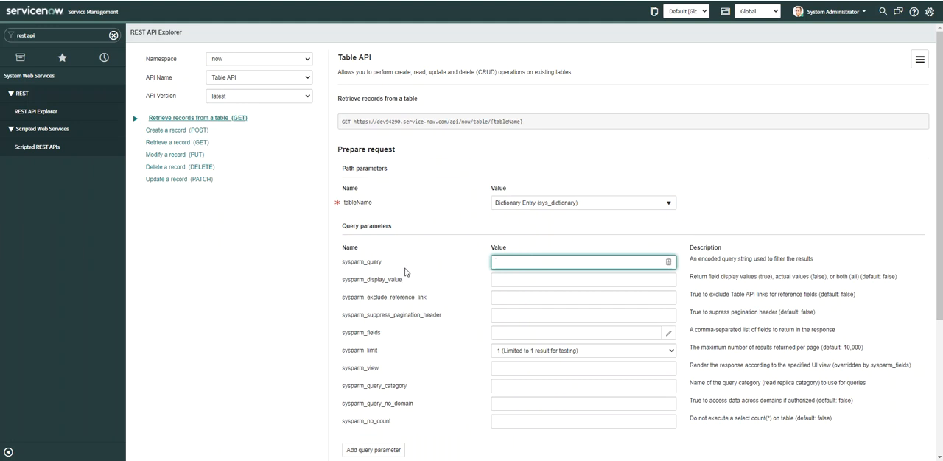
key(ctrl+v)
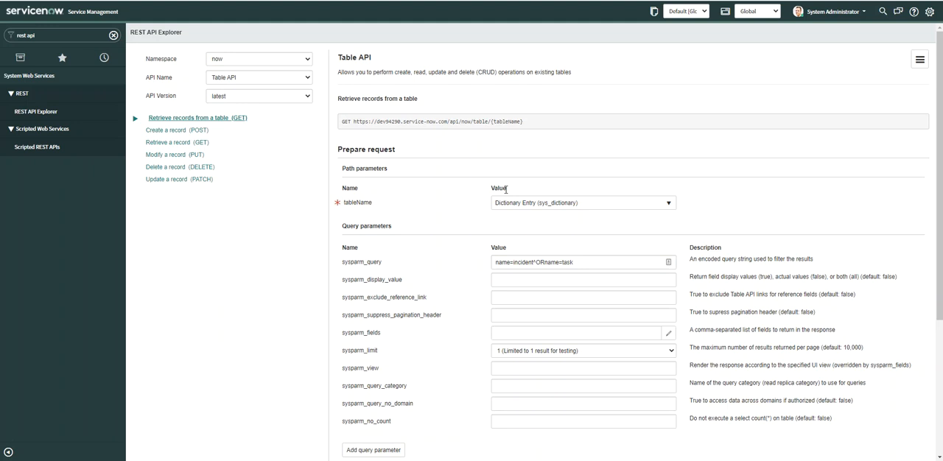
Configure sysparm_fields to return only the Column label field and save the selection.
scroll(508, 182, down, 1)
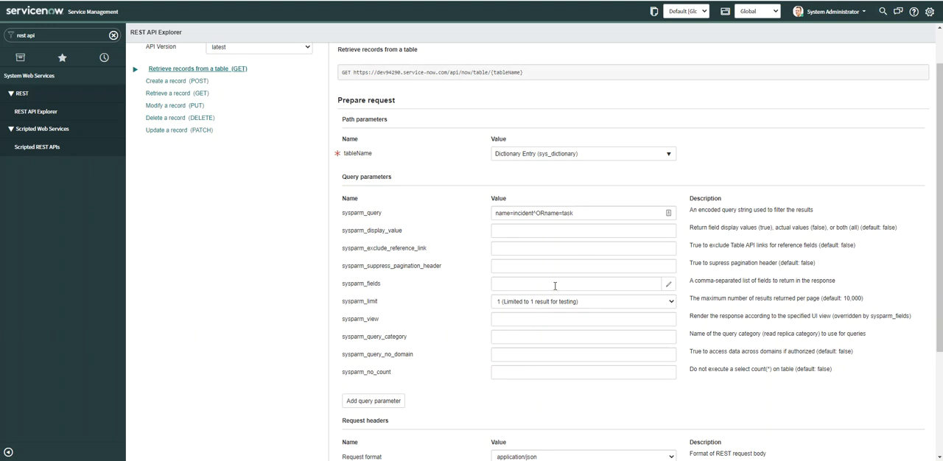
click(667, 283)
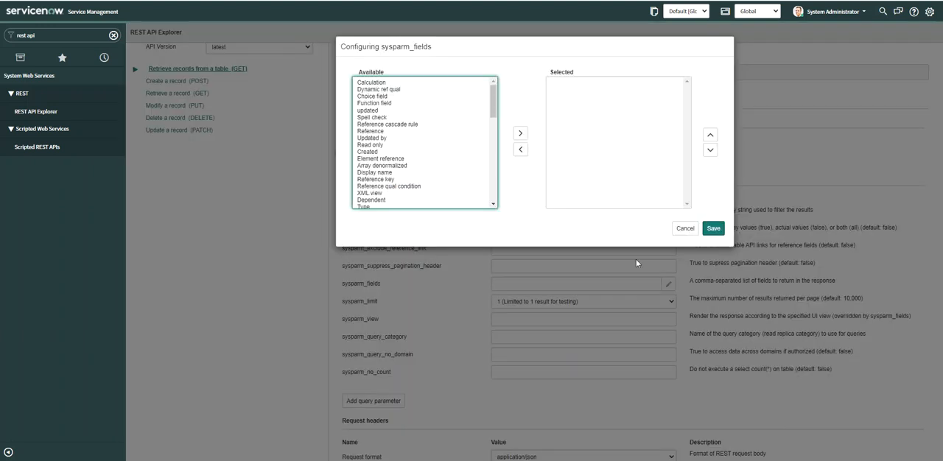
drag(495, 101, 500, 163)
click(392, 192)
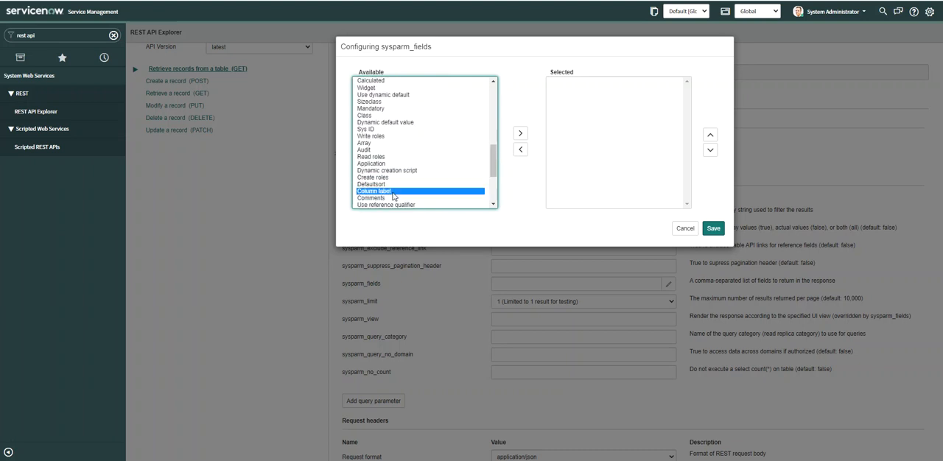
click(520, 135)
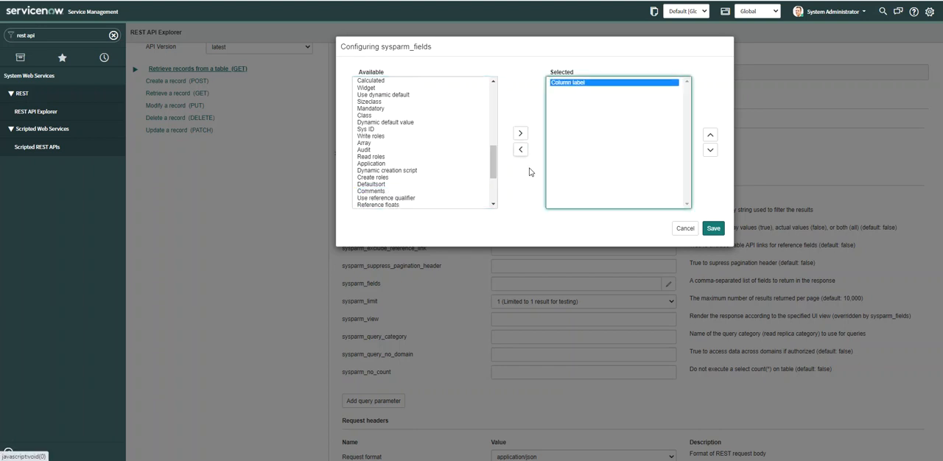
click(713, 229)
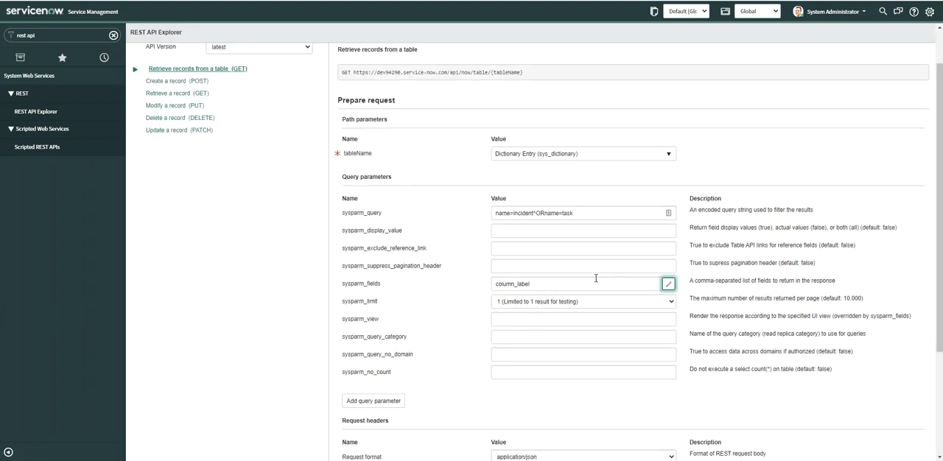
Set sysparm_limit to 10 (Limited to 10 results for testing).
scroll(590, 274, down, 1)
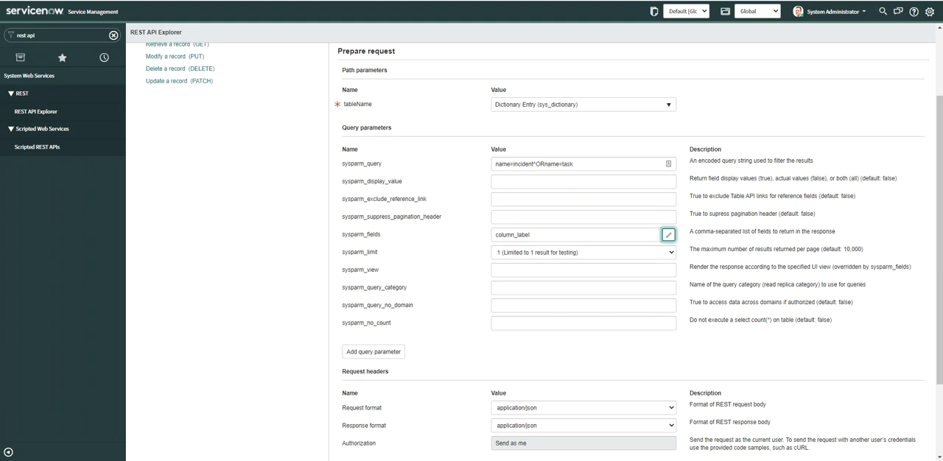
click(592, 258)
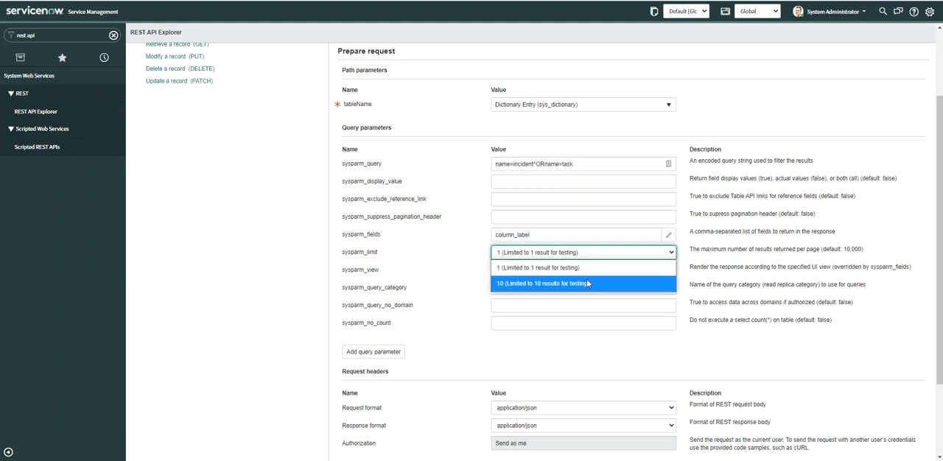
click(587, 283)
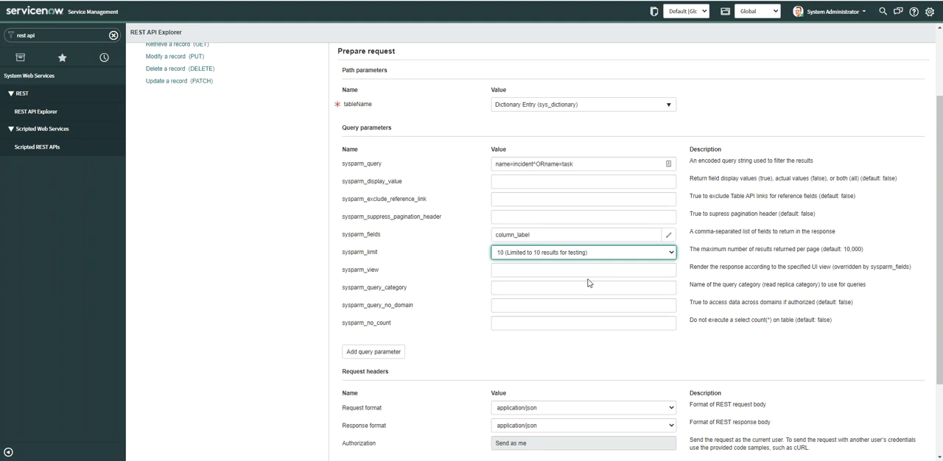
Send the GET request and review the request URI, response headers and column labels in the response body.
scroll(588, 283, down, 1)
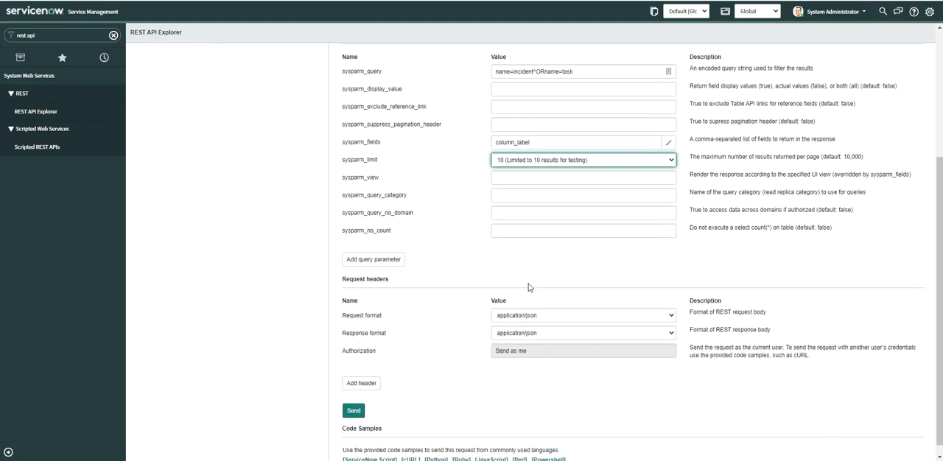
click(357, 406)
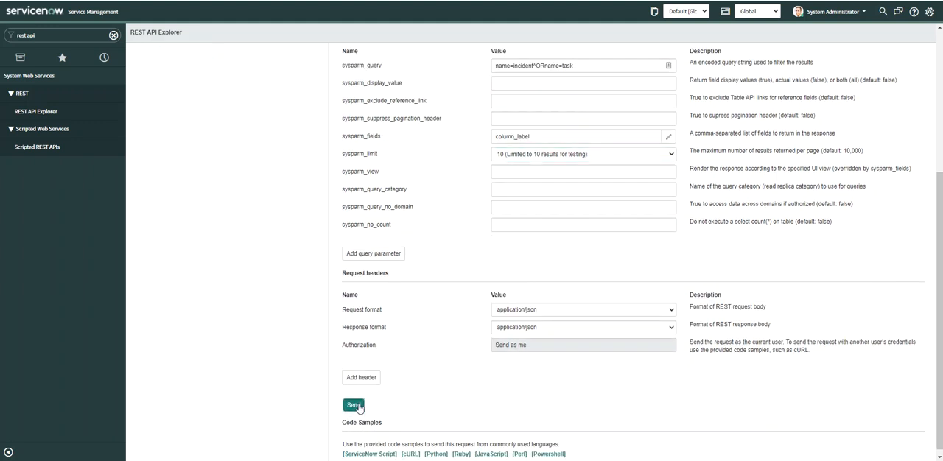
scroll(379, 316, down, 1)
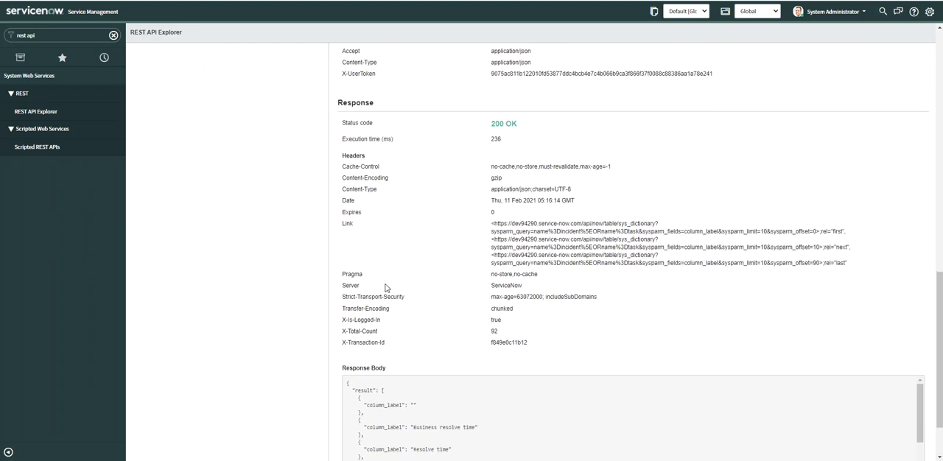
scroll(386, 288, down, 2)
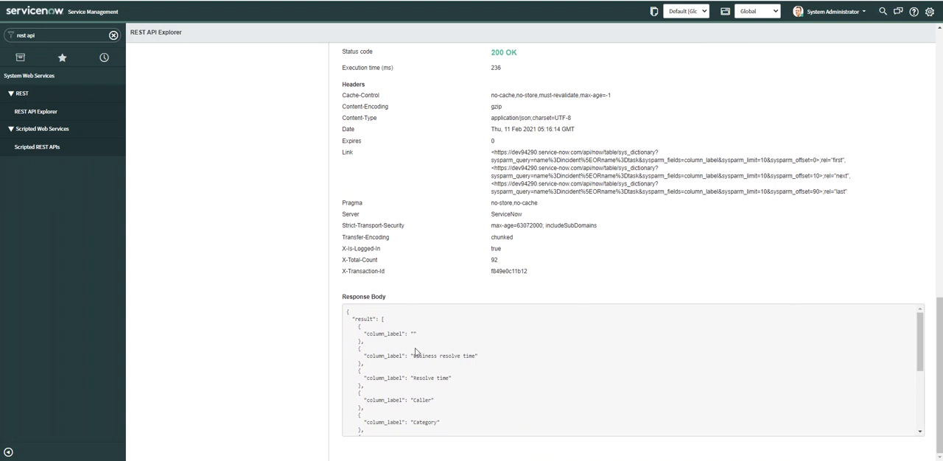
mouse_move(919, 343)
mouse_down()
mouse_move(919, 363)
mouse_move(919, 344)
mouse_up()
scroll(431, 334, down, 5)
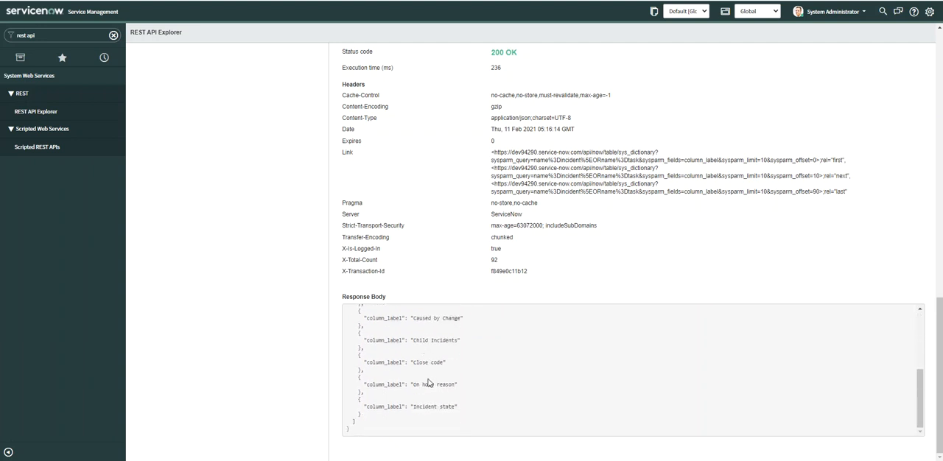
scroll(445, 354, up, 8)
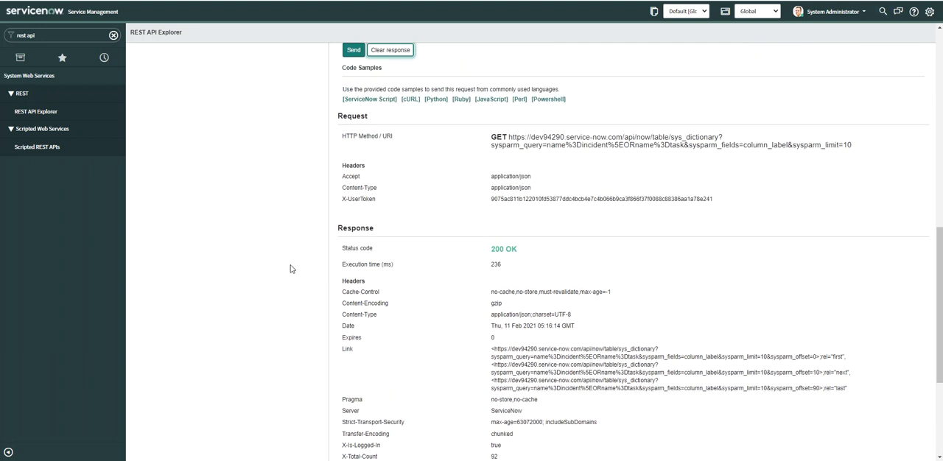
Copy the full GET request URI from the Request section and highlight its &sysparm_limit=10 parameter.
scroll(286, 261, down, 1)
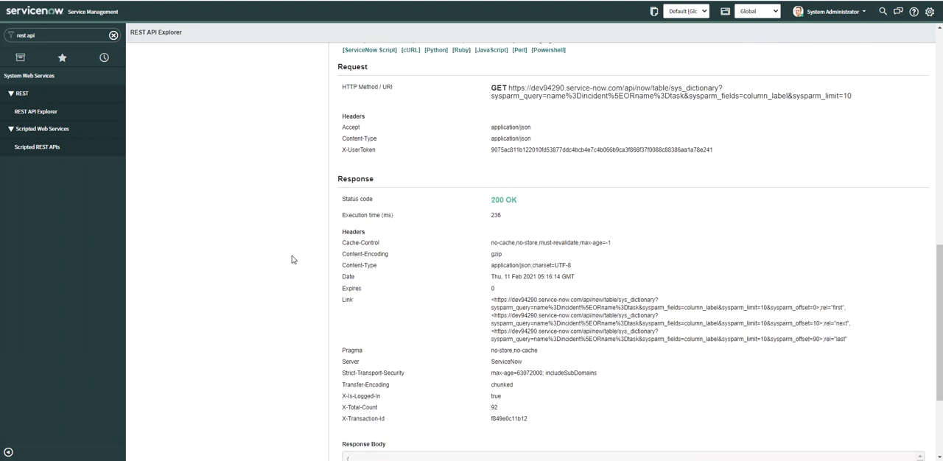
scroll(292, 247, up, 1)
scroll(293, 246, down, 1)
scroll(292, 232, up, 2)
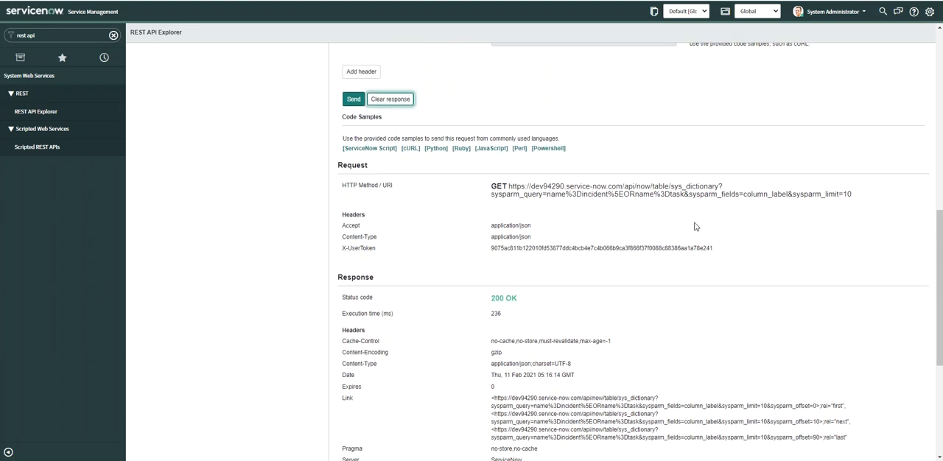
drag(853, 195, 509, 185)
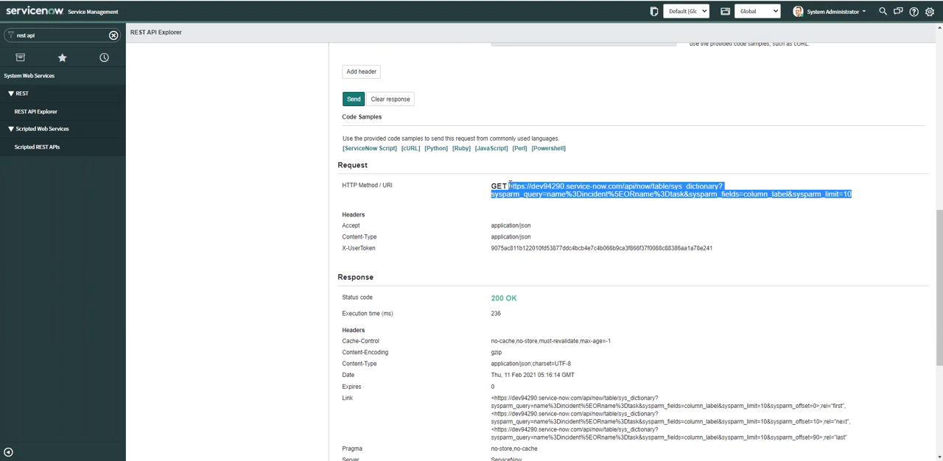
right_click(554, 189)
click(582, 199)
click(806, 207)
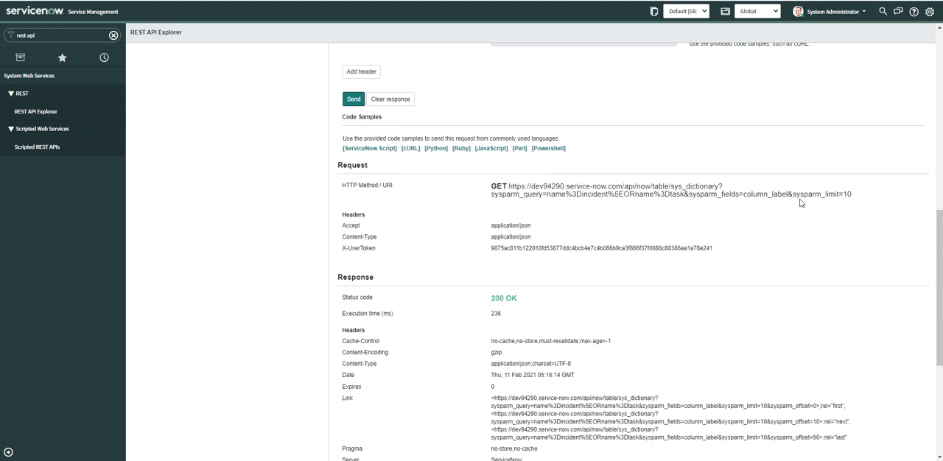
drag(788, 193, 865, 201)
View the Powershell and Perl code samples for the request, closing each one after reading.
scroll(270, 185, up, 1)
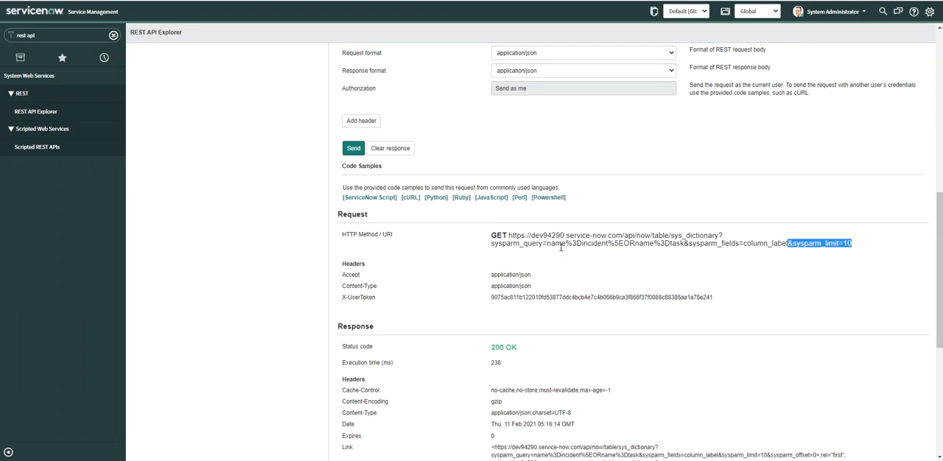
click(551, 199)
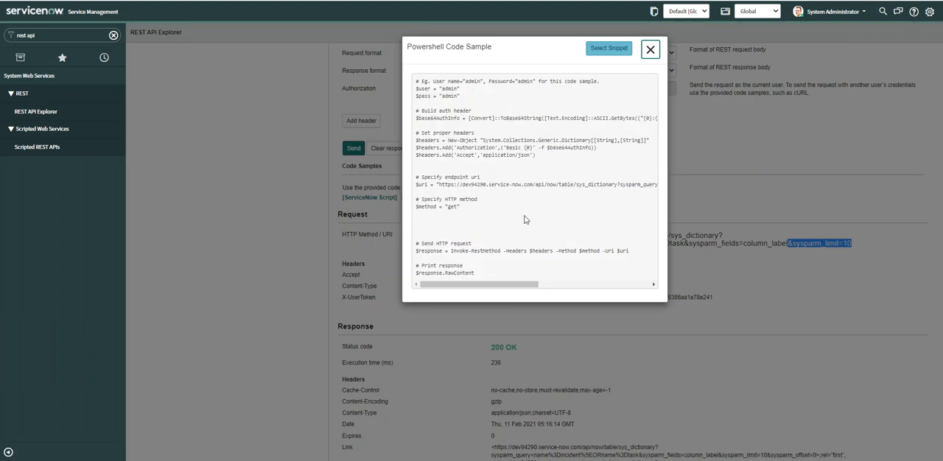
click(650, 49)
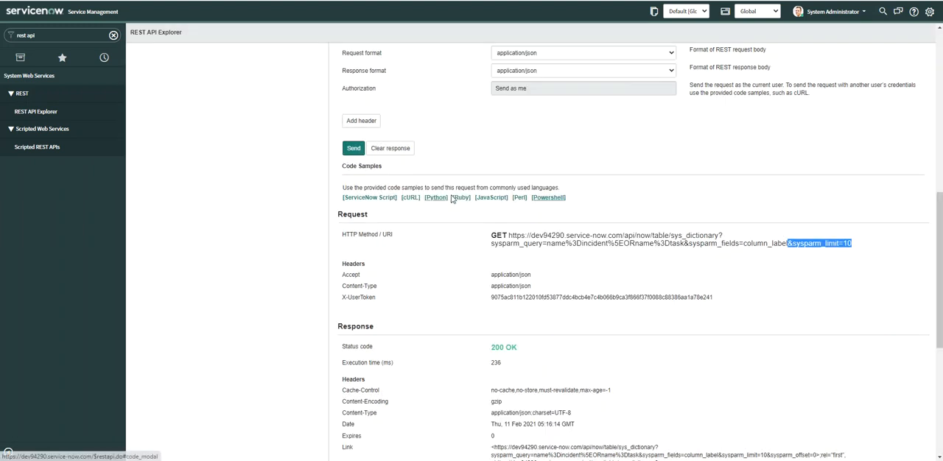
click(520, 199)
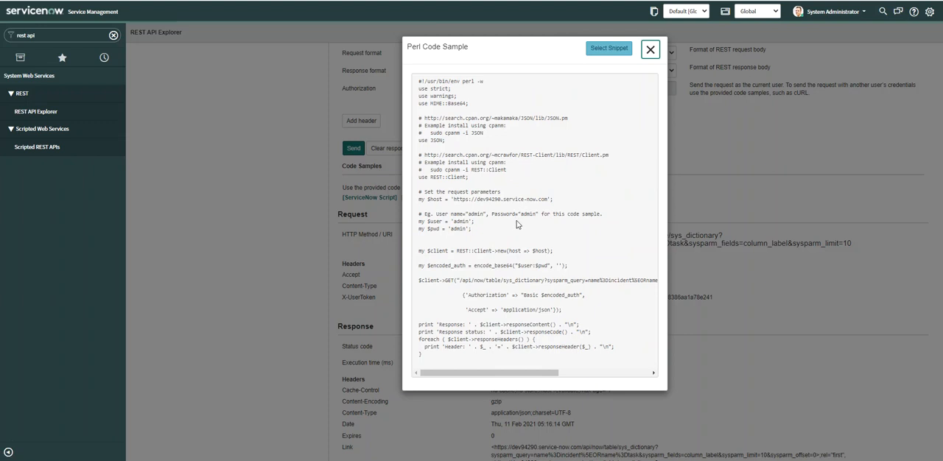
click(650, 50)
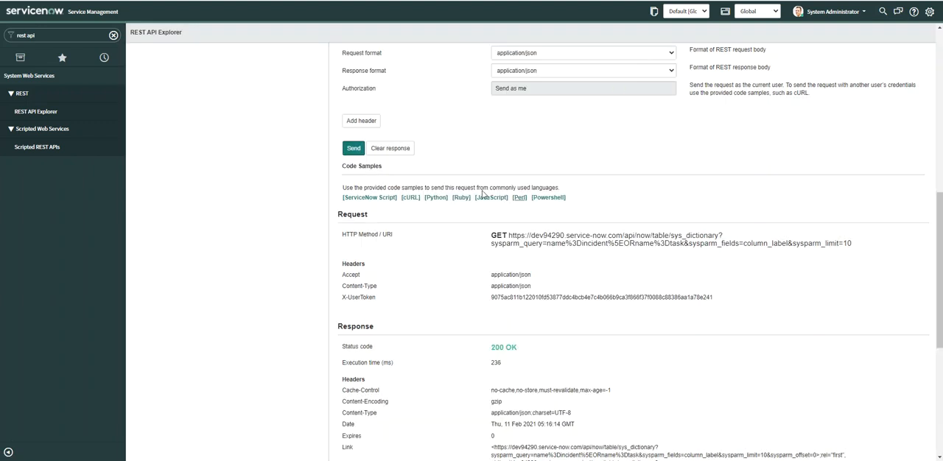